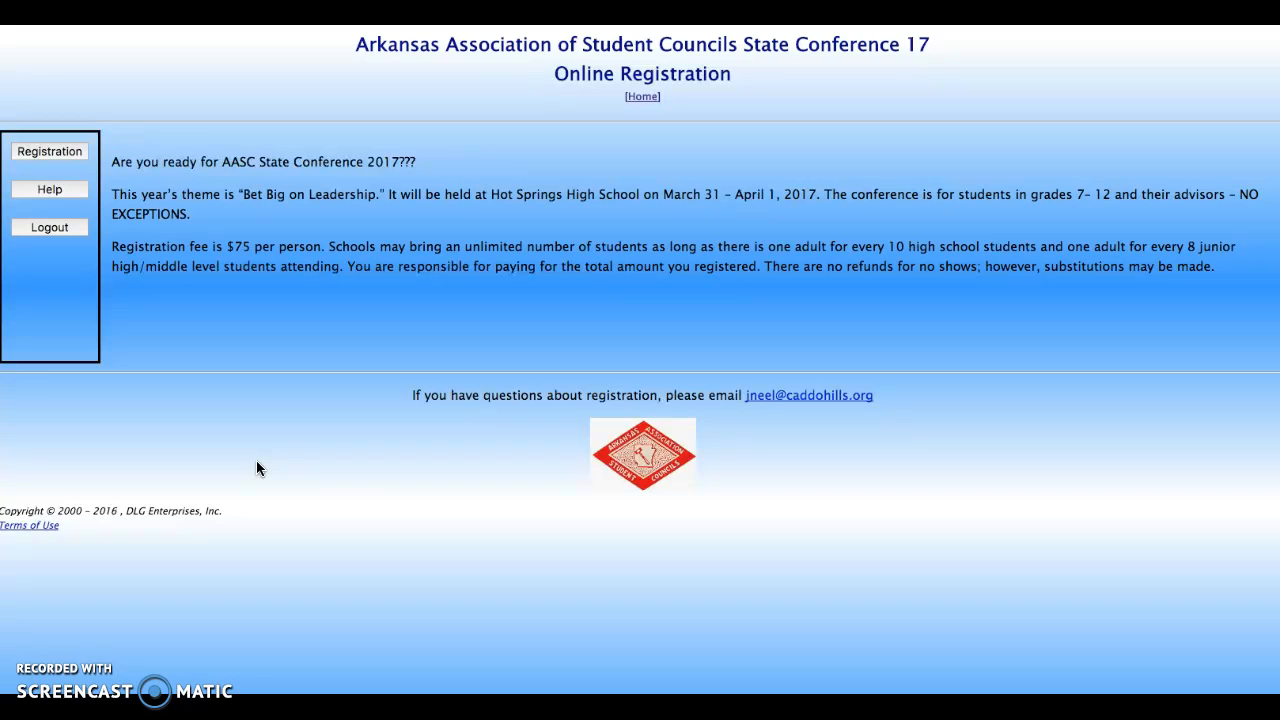
# Bring up the chapter registration login page from the Registration sidebar link
pyautogui.click(60, 154)
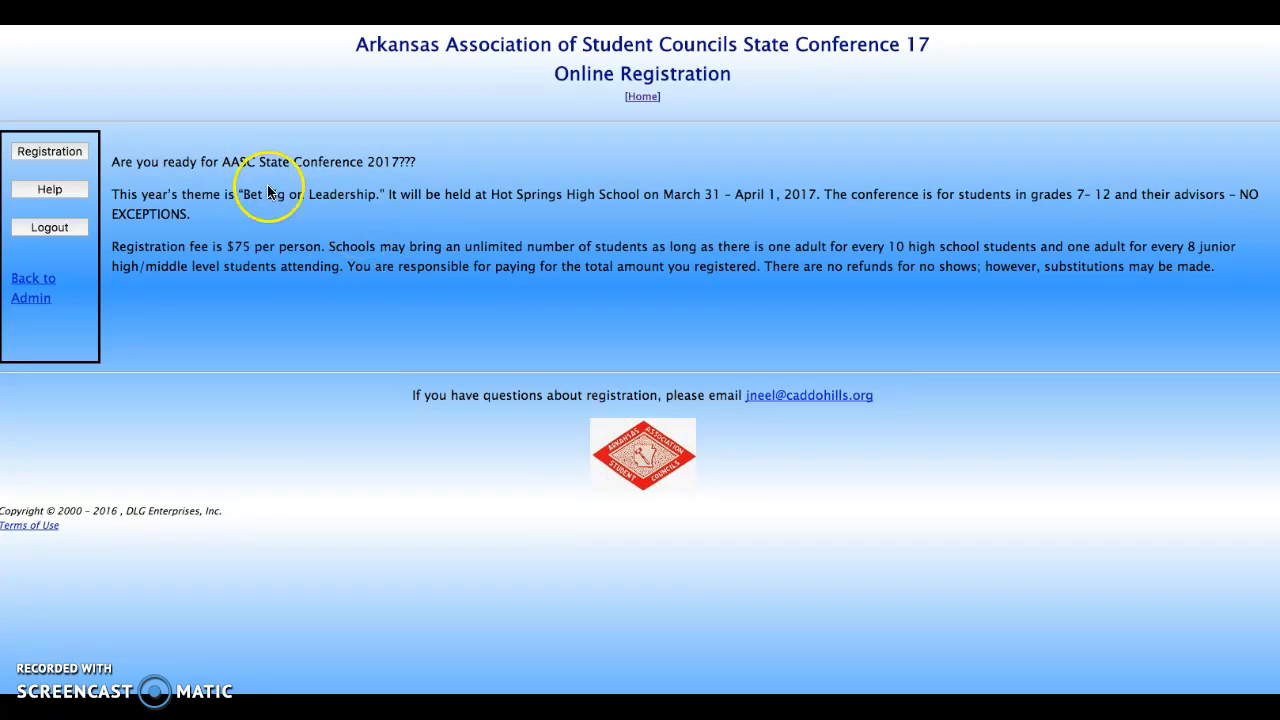
pyautogui.click(70, 155)
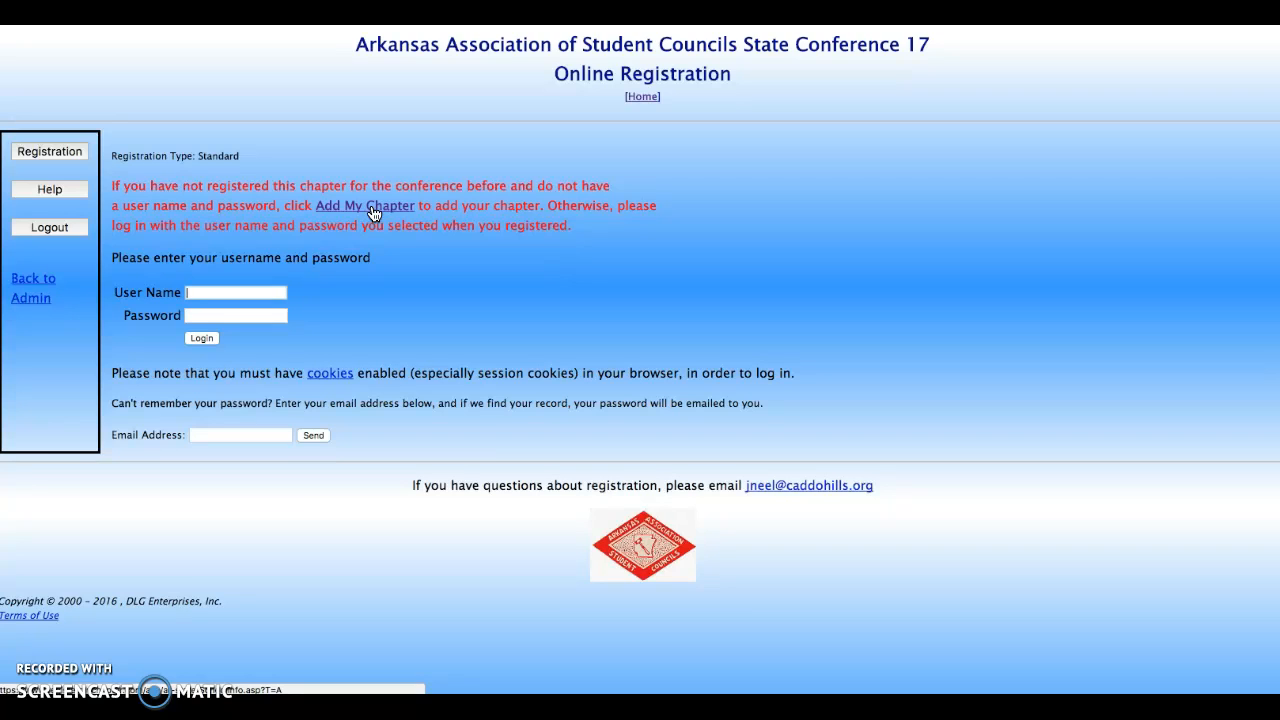
# Add a new chapter, entering the adviser's phone number, the school name and the adviser's e-mail address
pyautogui.click(373, 212)
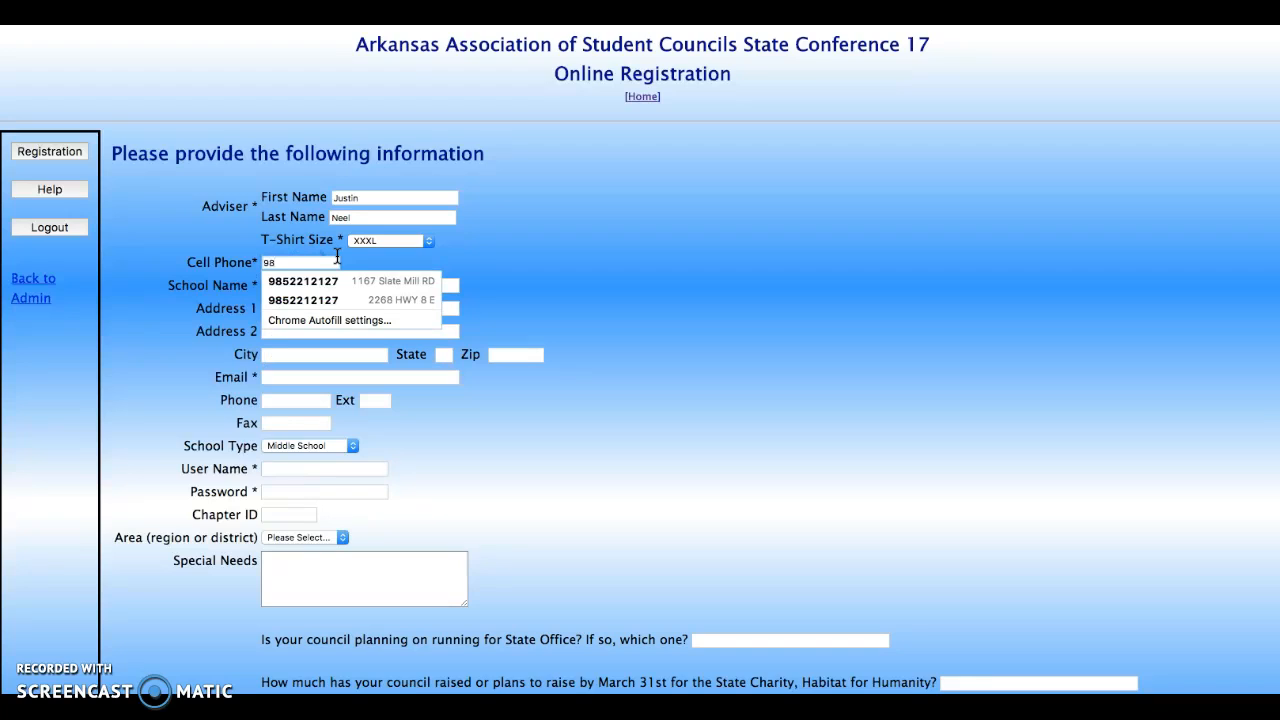
pyautogui.write('52212127')
pyautogui.click(571, 249)
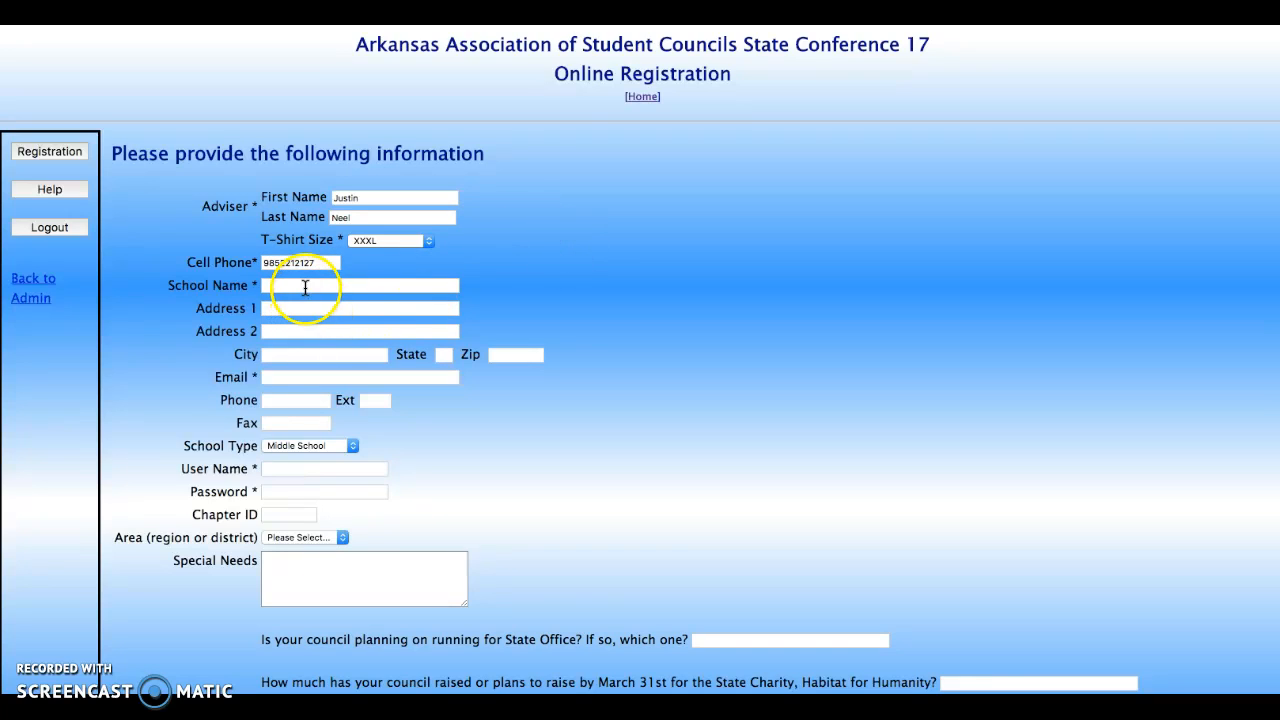
pyautogui.click(306, 287)
pyautogui.click(335, 378)
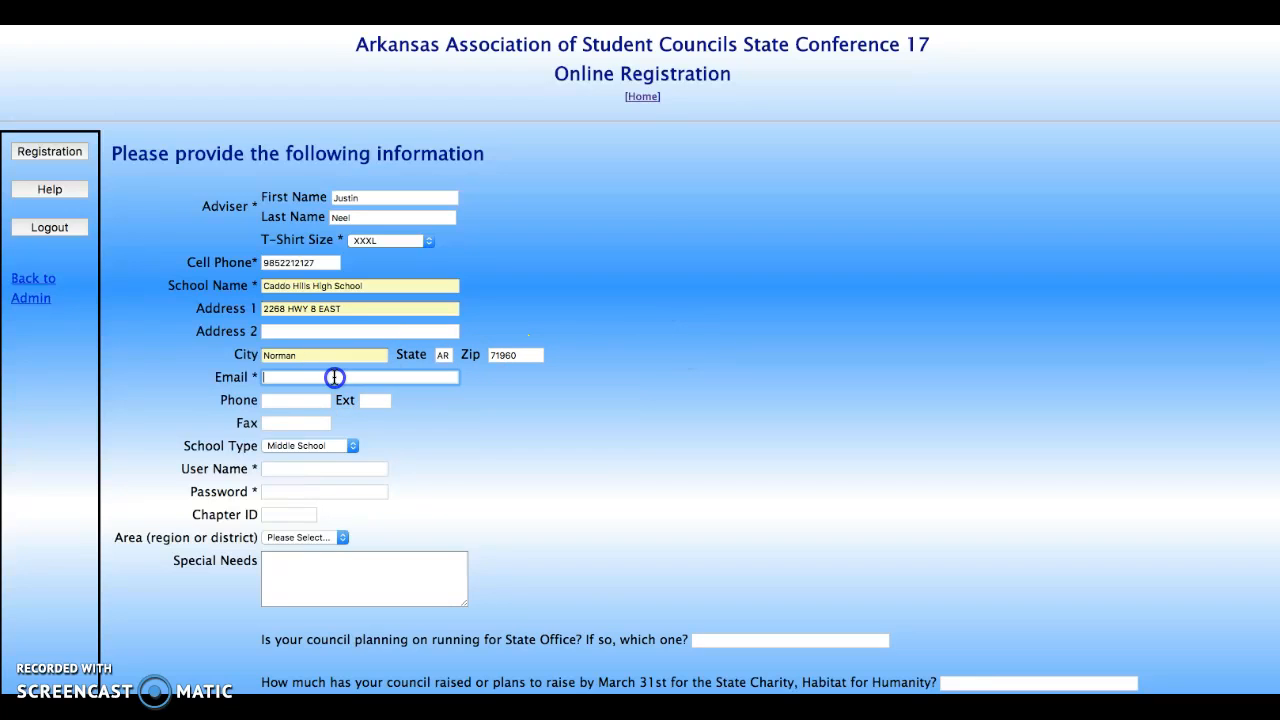
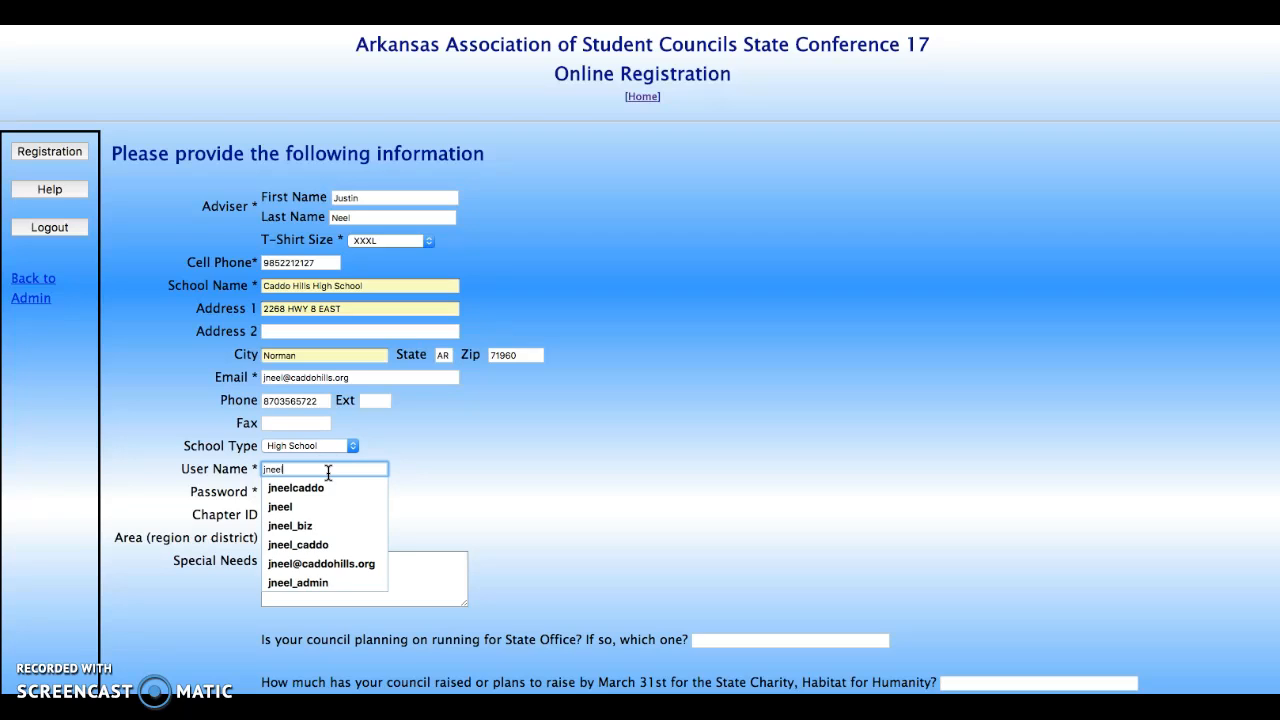
# Enter the chapter's login user name and the account password
pyautogui.press('Tab')
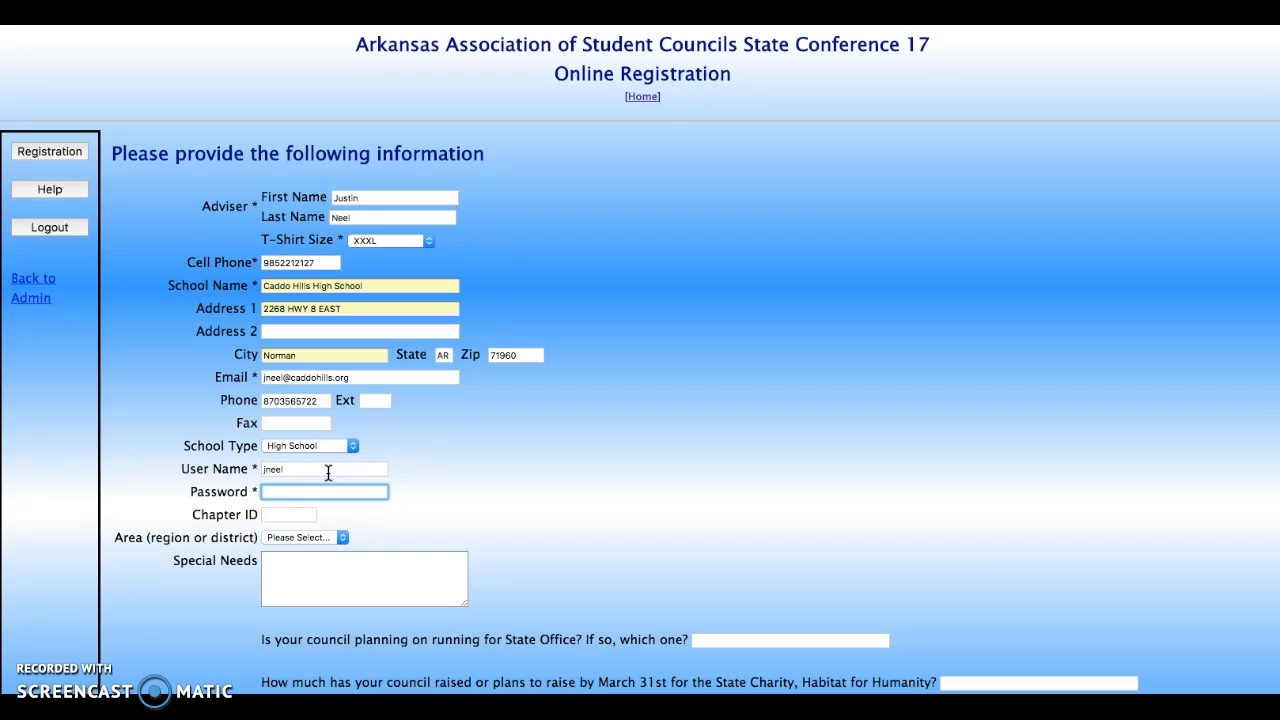
pyautogui.write('•••••••••••')
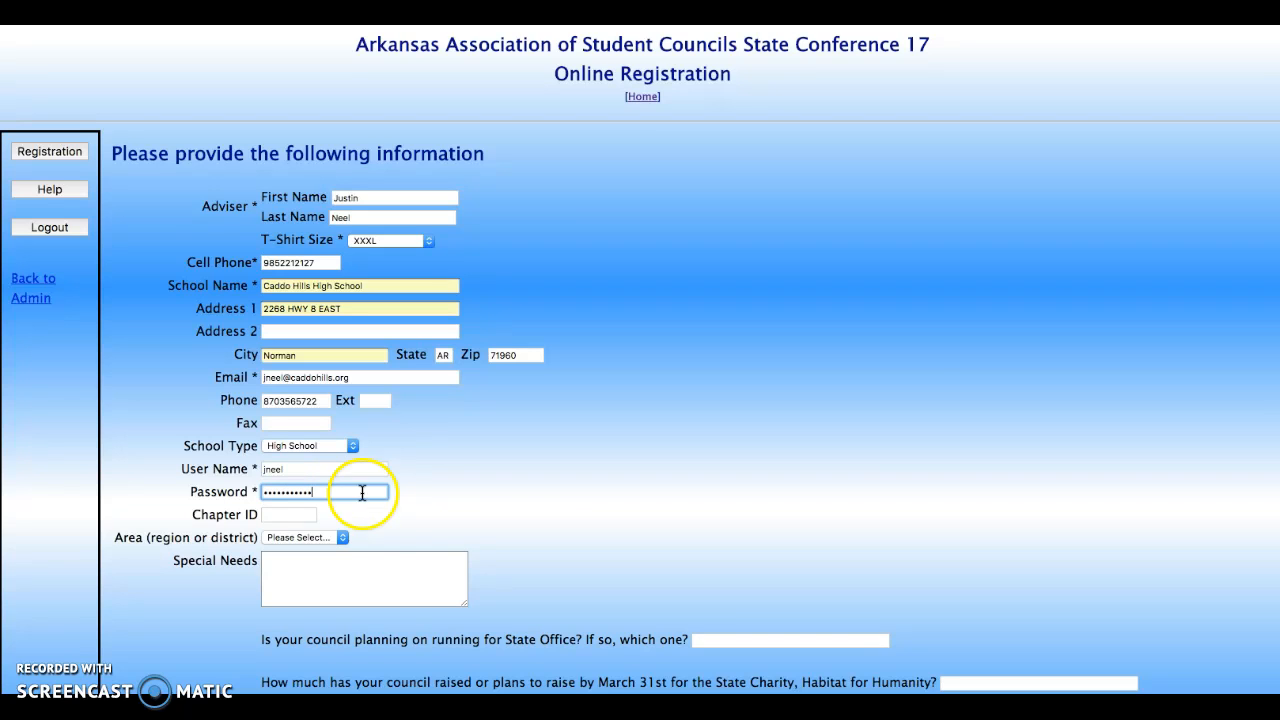
pyautogui.scroll(-2, 466, 508)
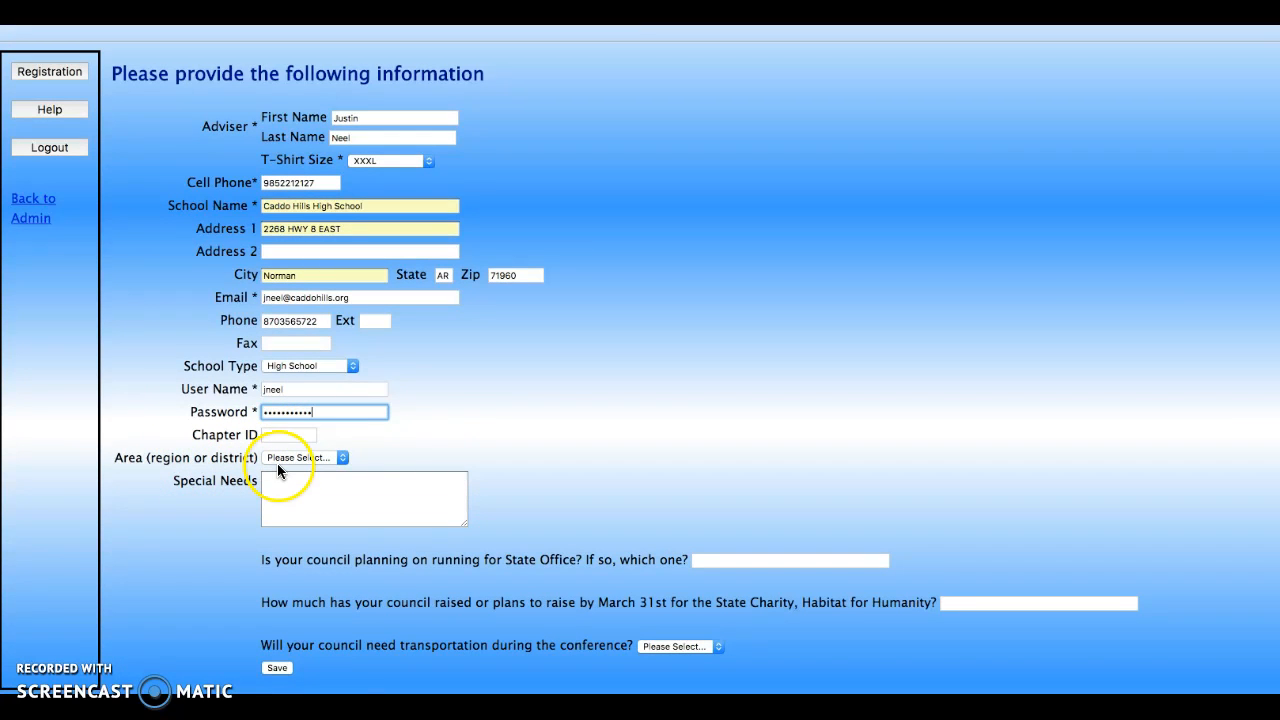
# Answer Maybe for State Office, No for transportation, enter 500 for Habitat, and save
pyautogui.scroll(-2, 339, 457)
pyautogui.click(360, 427)
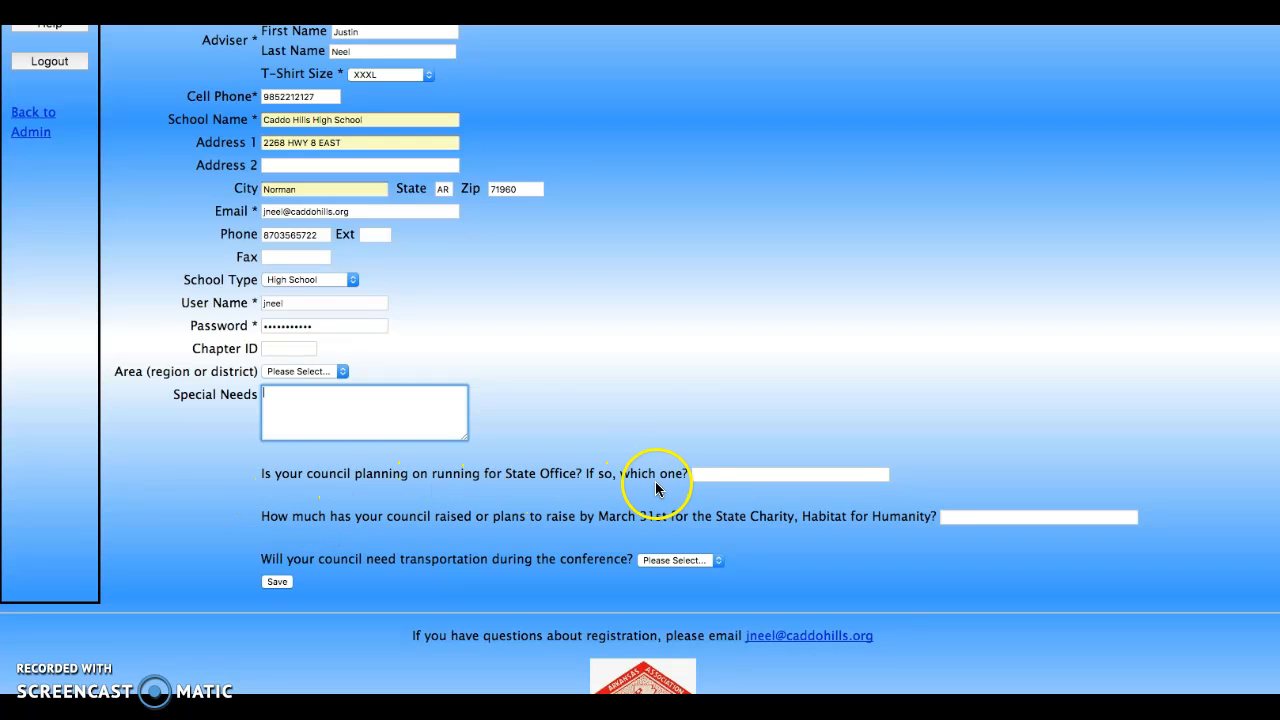
pyautogui.click(707, 478)
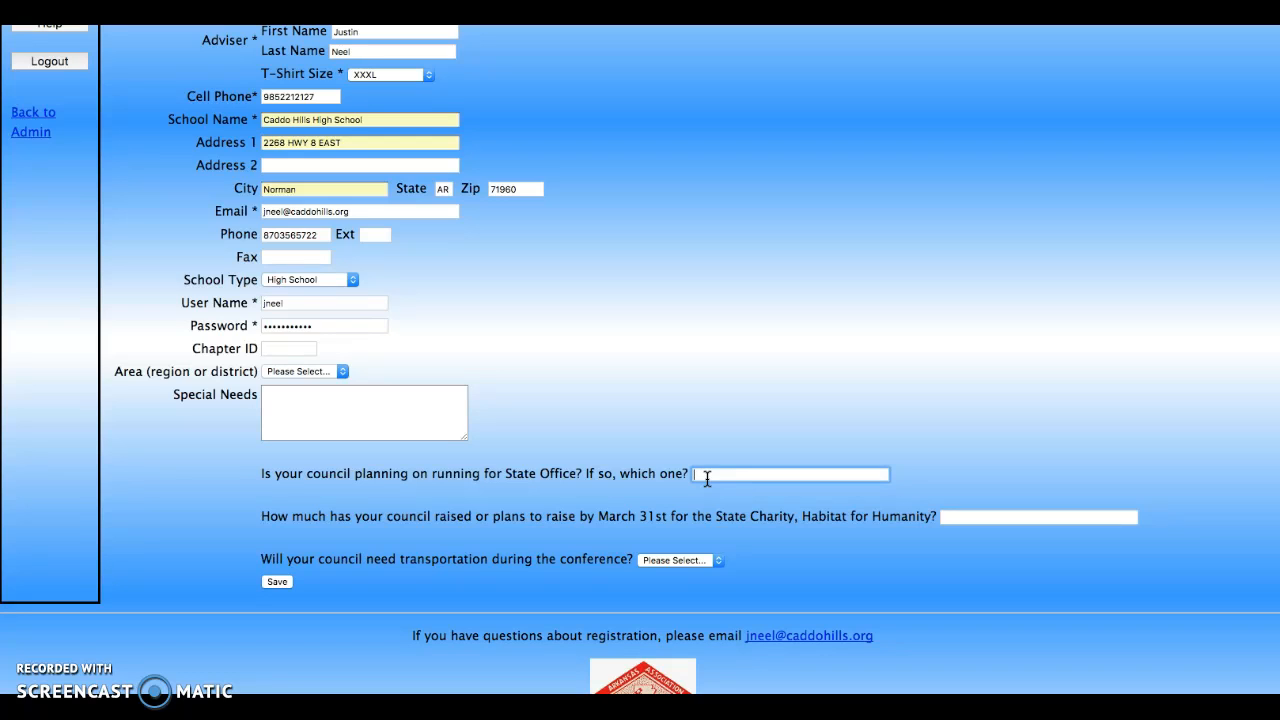
pyautogui.click(727, 470)
pyautogui.click(980, 430)
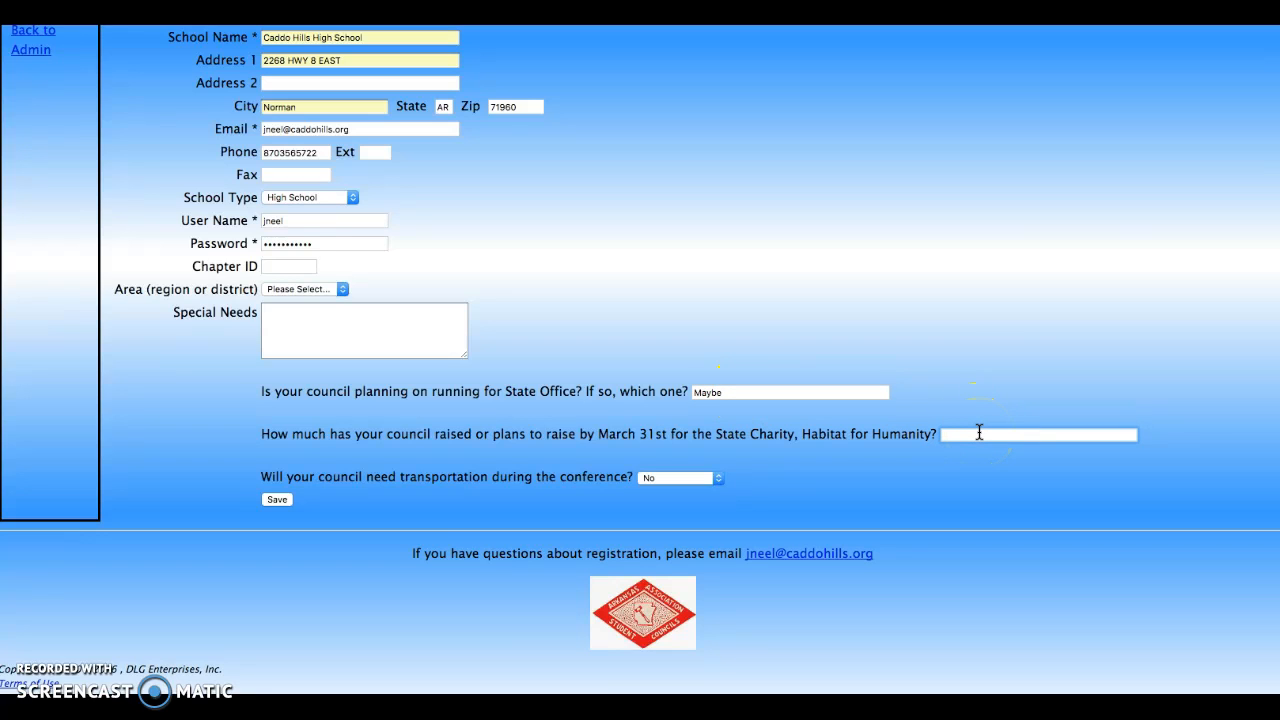
pyautogui.write('500')
pyautogui.click(277, 499)
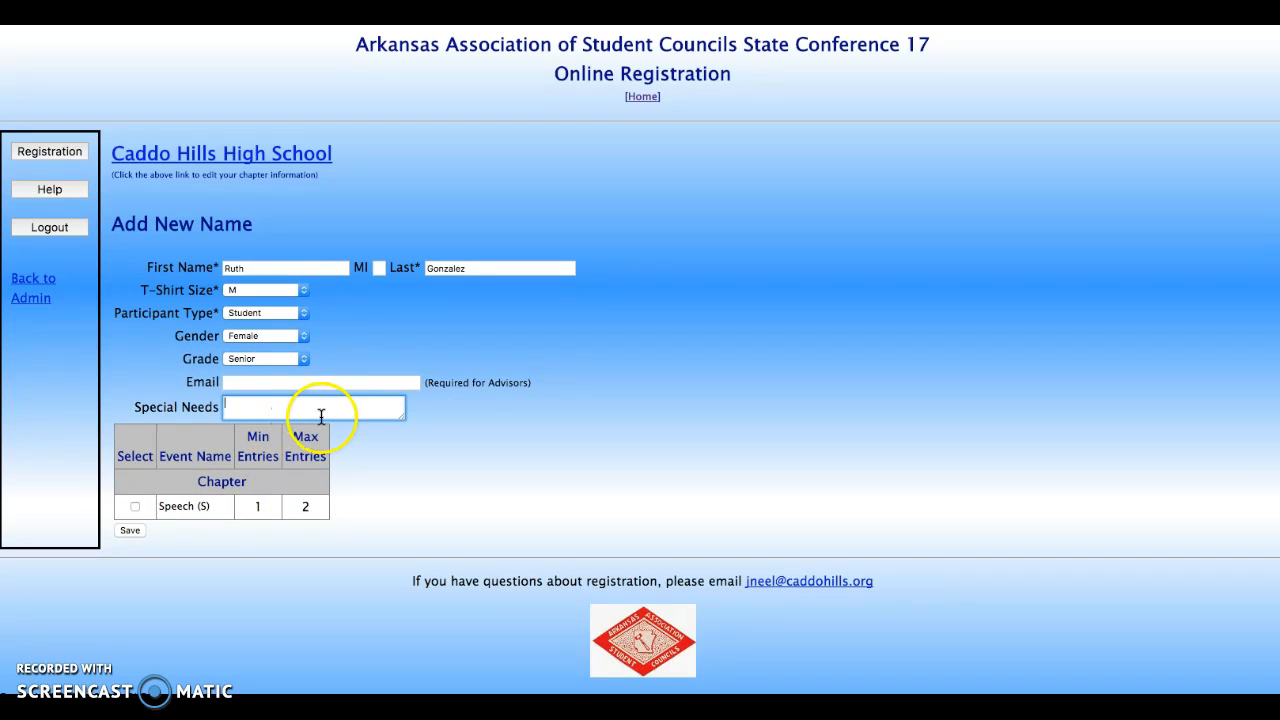
# Save the senior female student with T-shirt size M to the chapter roster
pyautogui.click(355, 409)
pyautogui.click(136, 531)
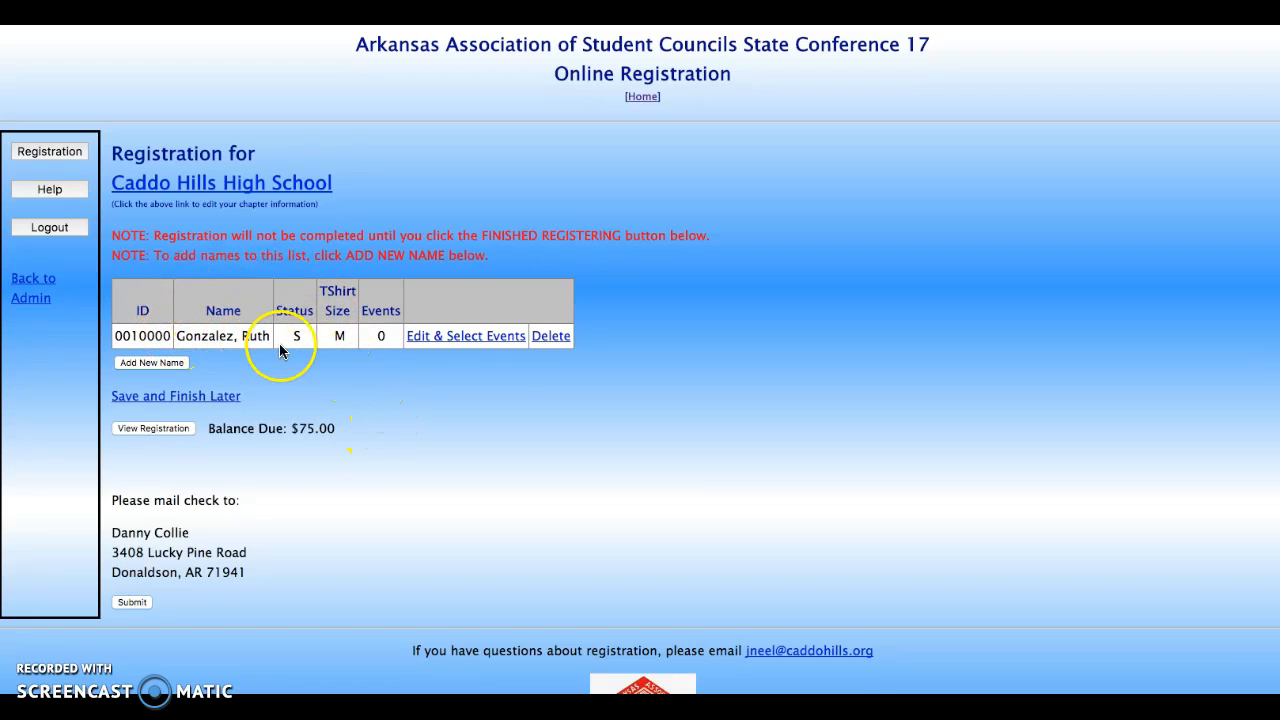
# Add the adviser as a new participant, filling their details from the saved autofill suggestion
pyautogui.click(160, 364)
pyautogui.click(286, 264)
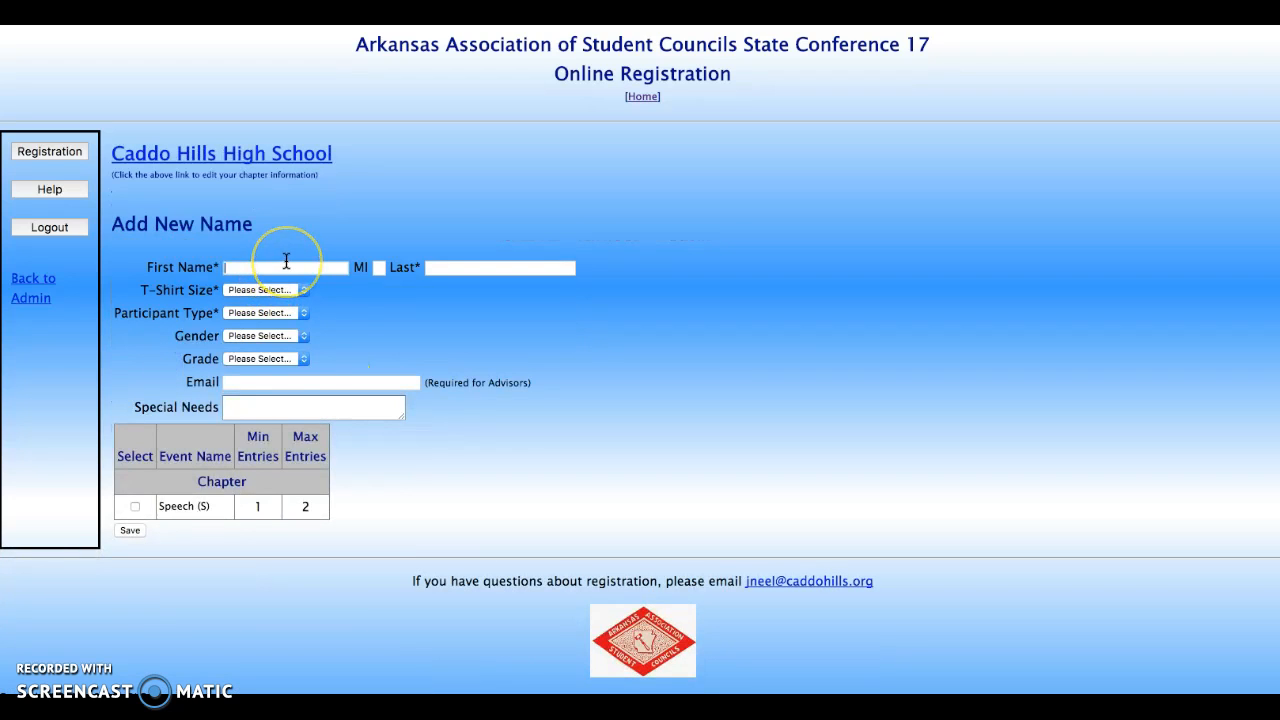
pyautogui.write('Justin')
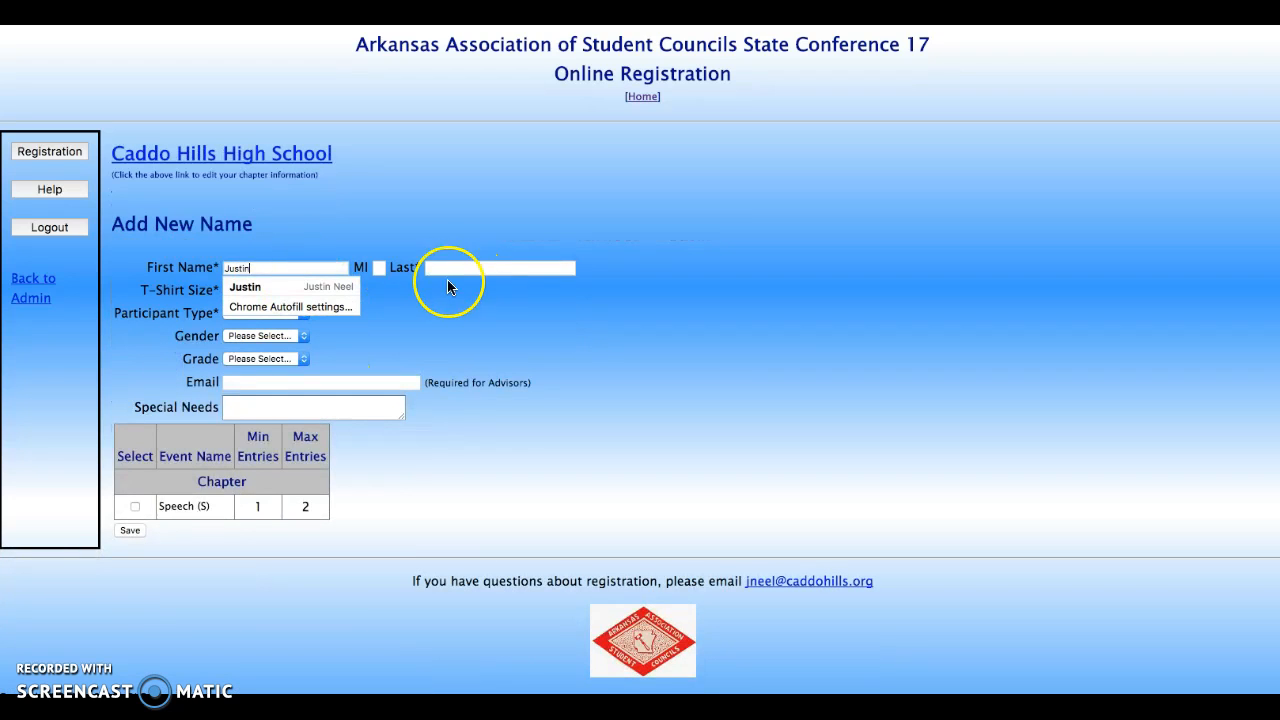
pyautogui.click(322, 288)
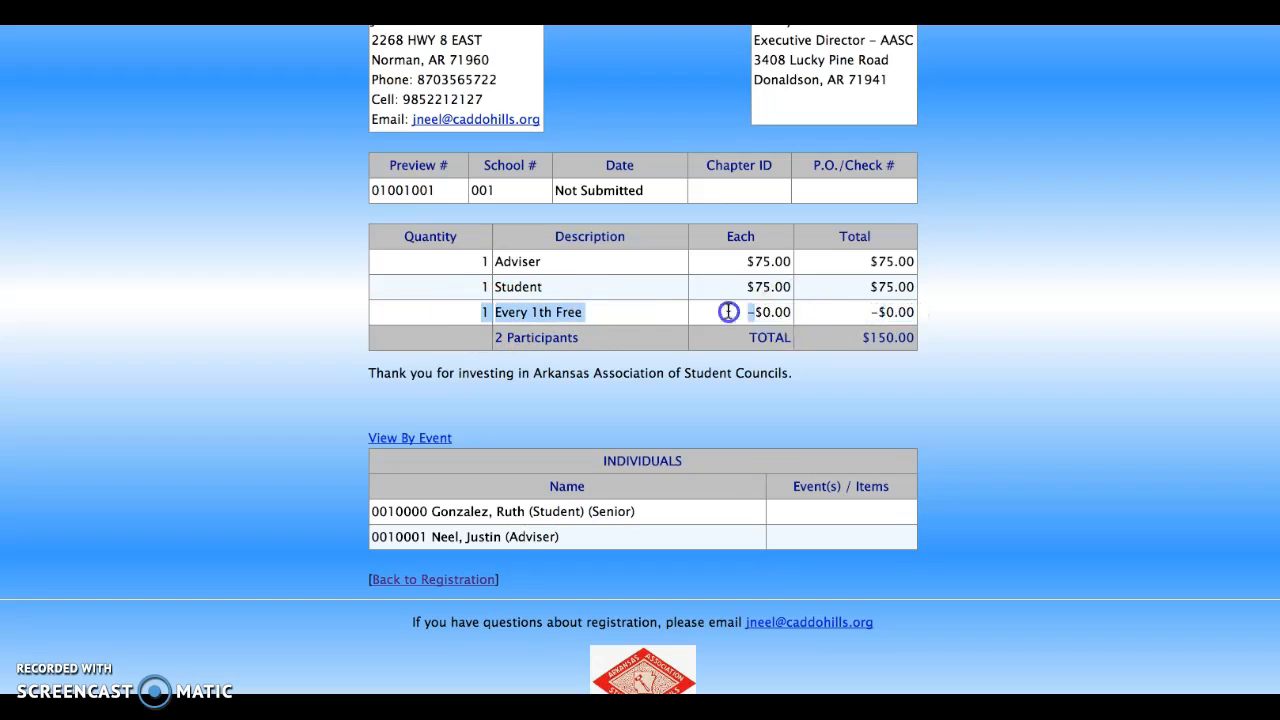
pyautogui.moveTo(728, 312); pyautogui.dragTo(470, 313)
# Return to the chapter's registration list, now showing $150.00 balance due
pyautogui.scroll(1, 483, 315)
pyautogui.scroll(2, 483, 315)
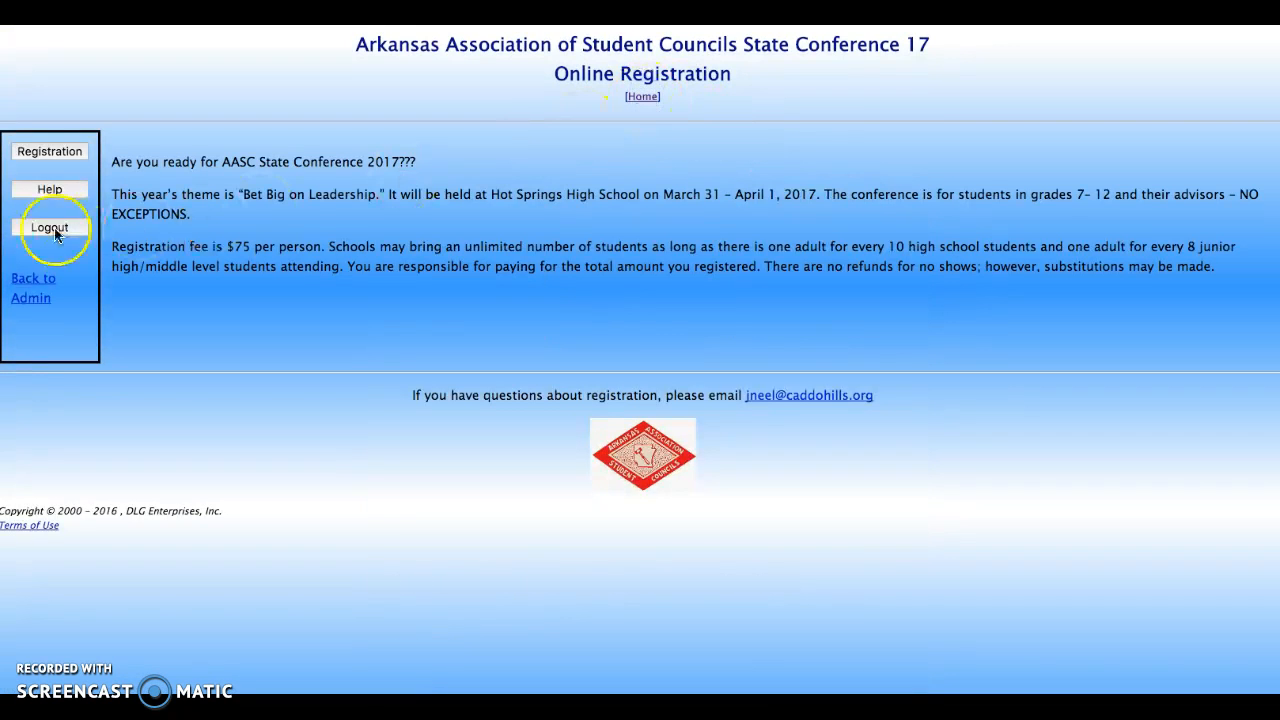
pyautogui.click(36, 151)
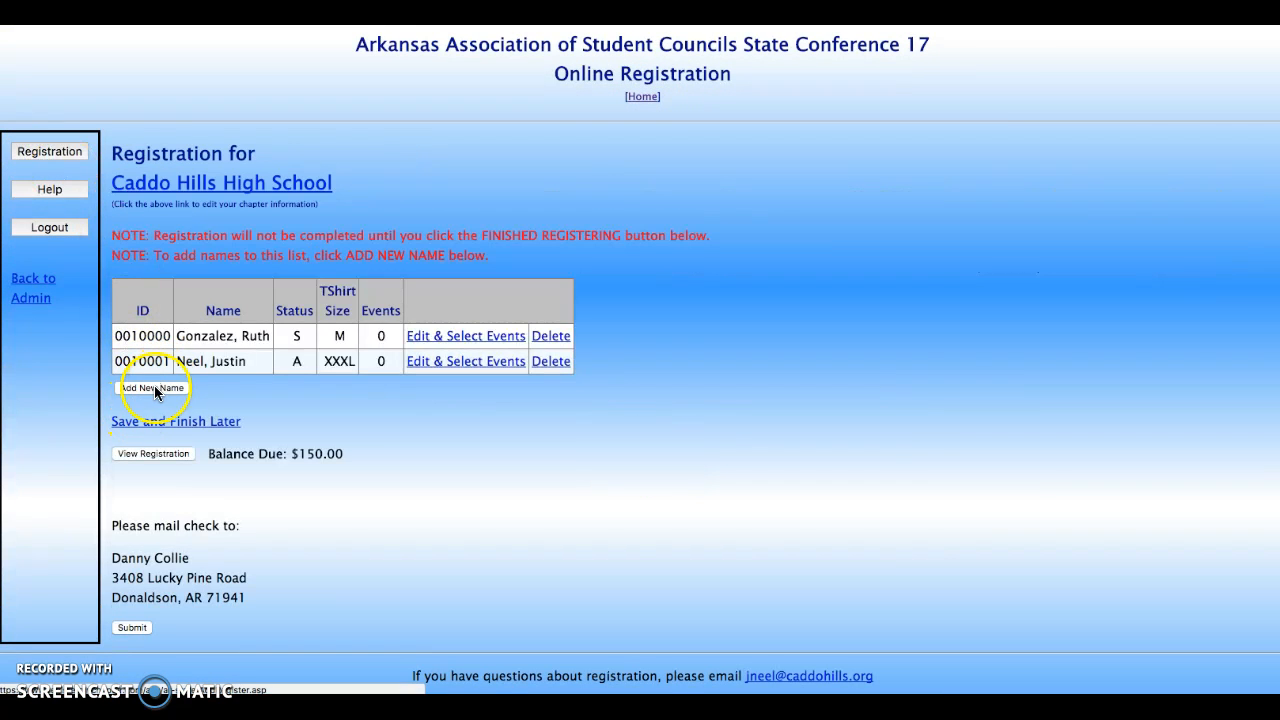
pyautogui.scroll(-2, 277, 396)
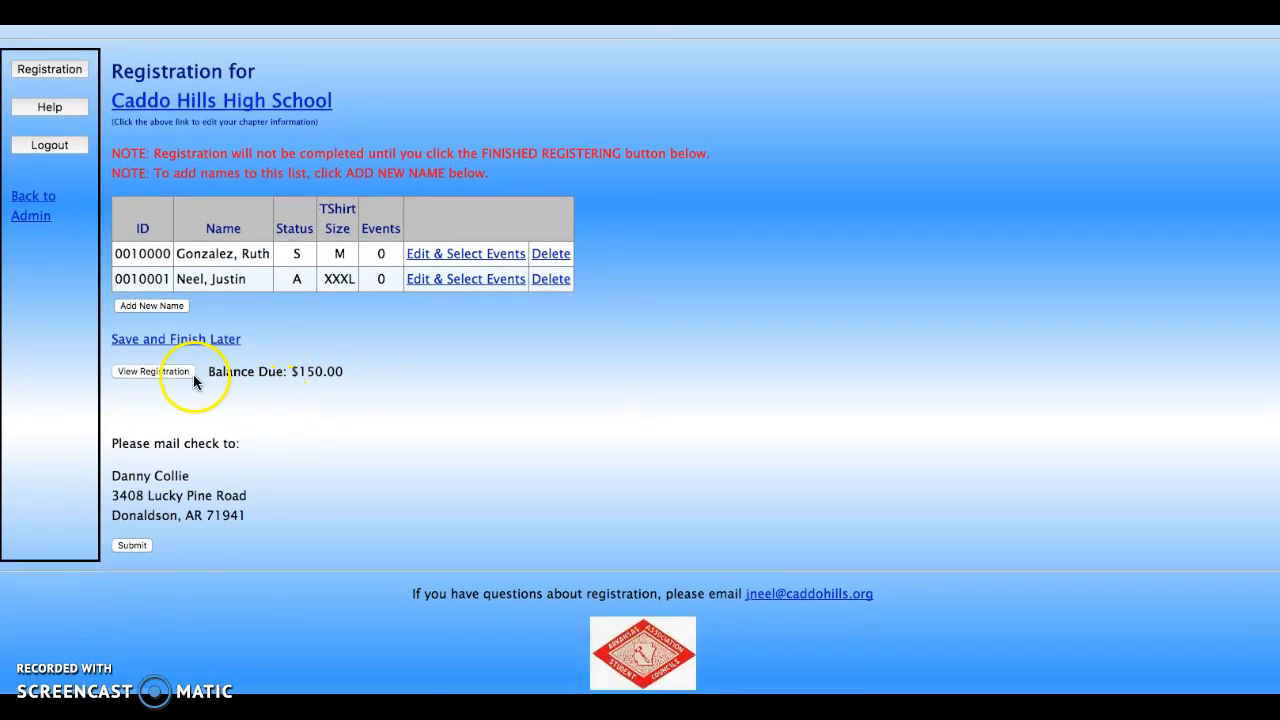
pyautogui.click(145, 543)
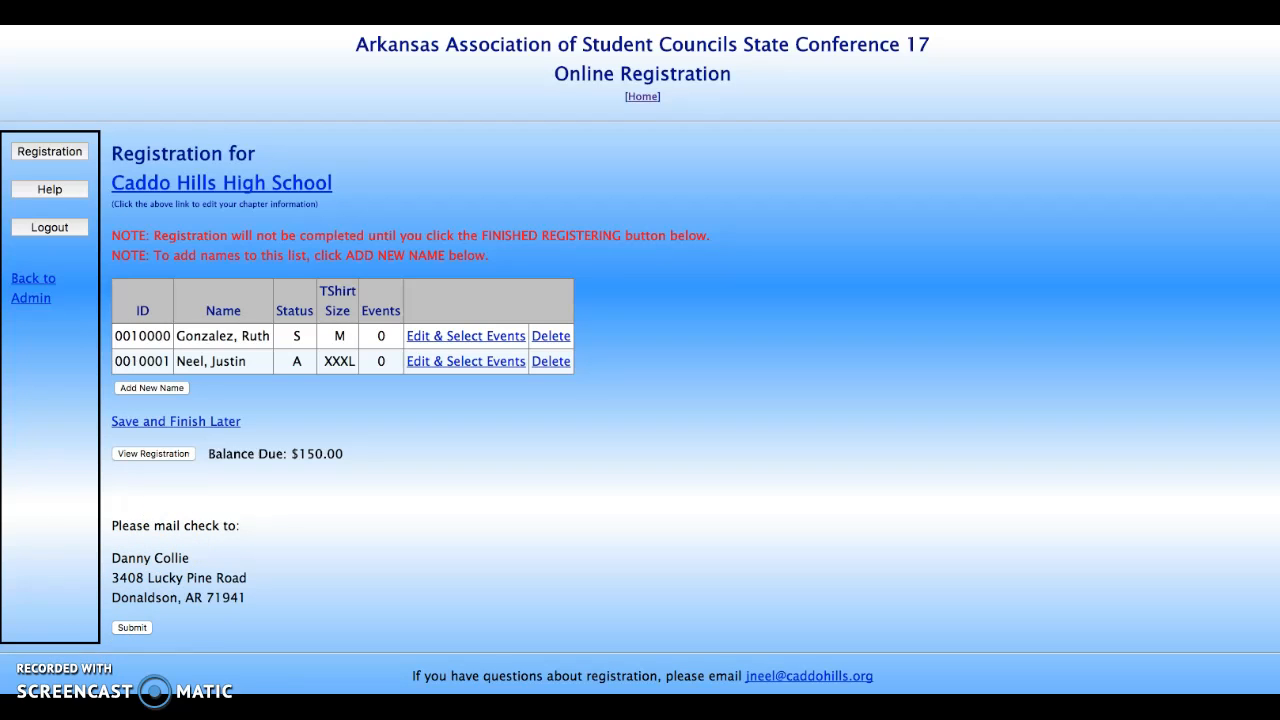
pyautogui.scroll(-3, 143, 607)
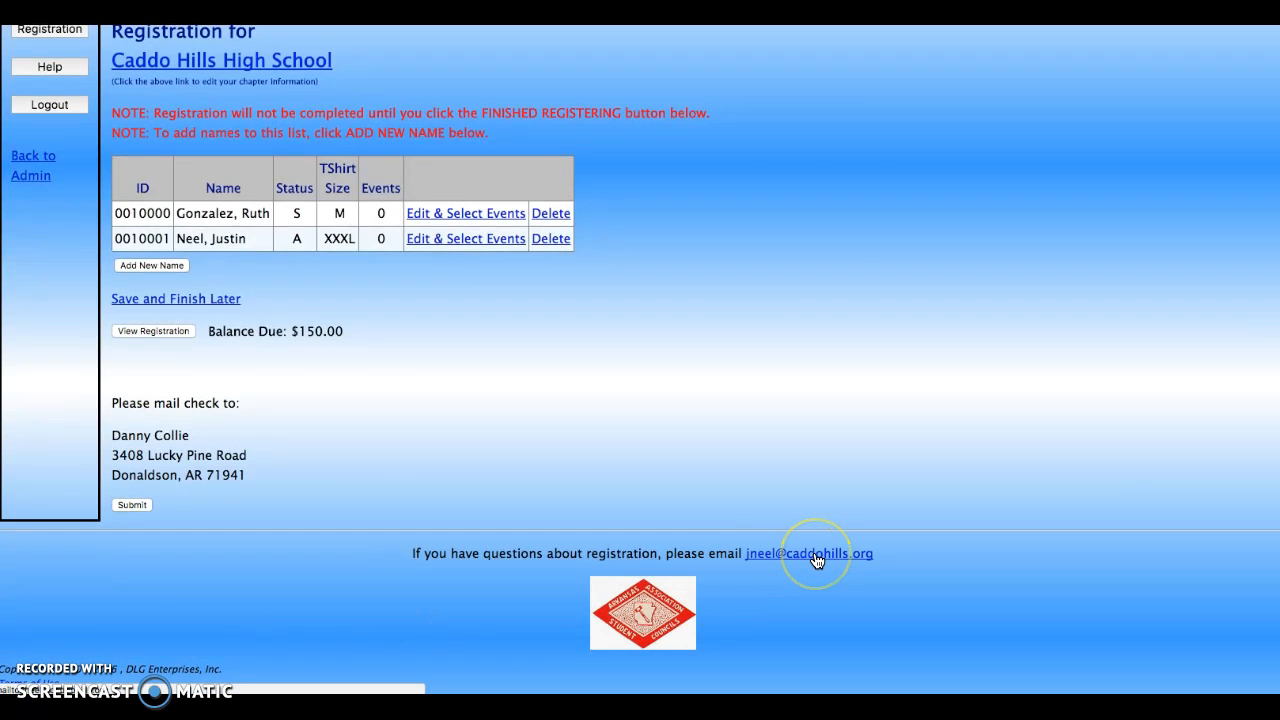
pyautogui.click(397, 509)
pyautogui.scroll(3, 380, 511)
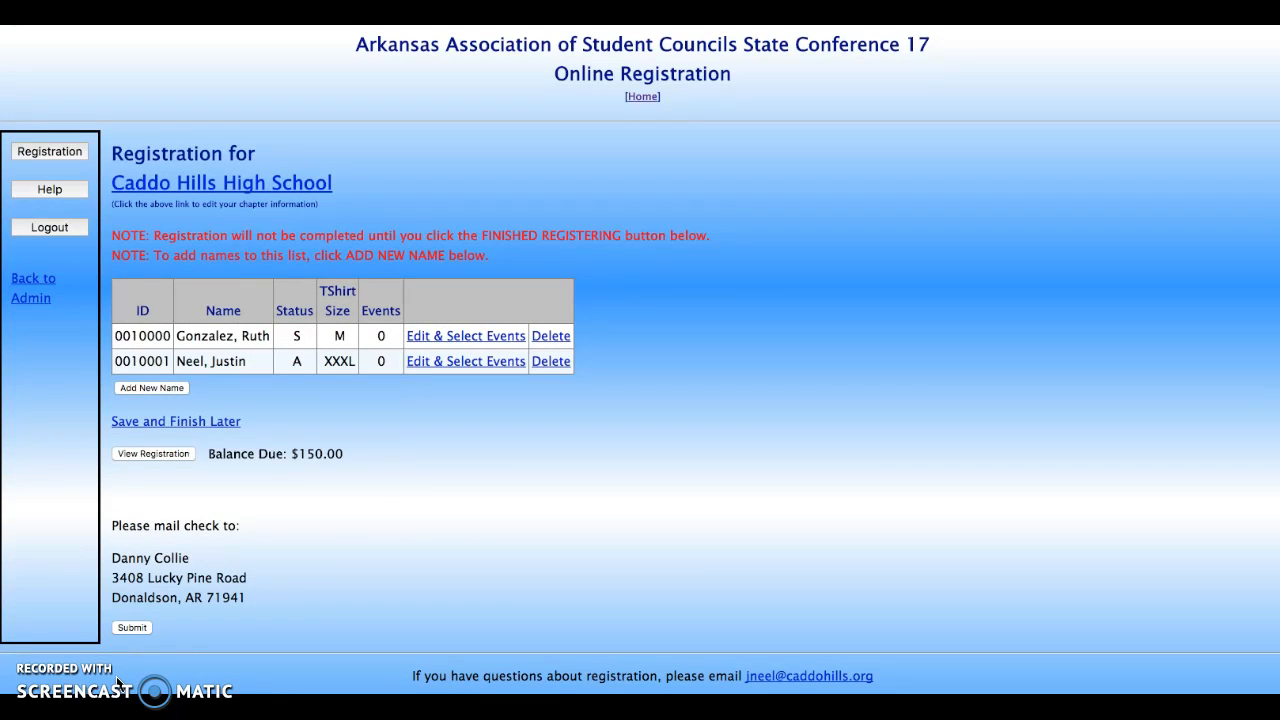
pyautogui.click(1136, 130)
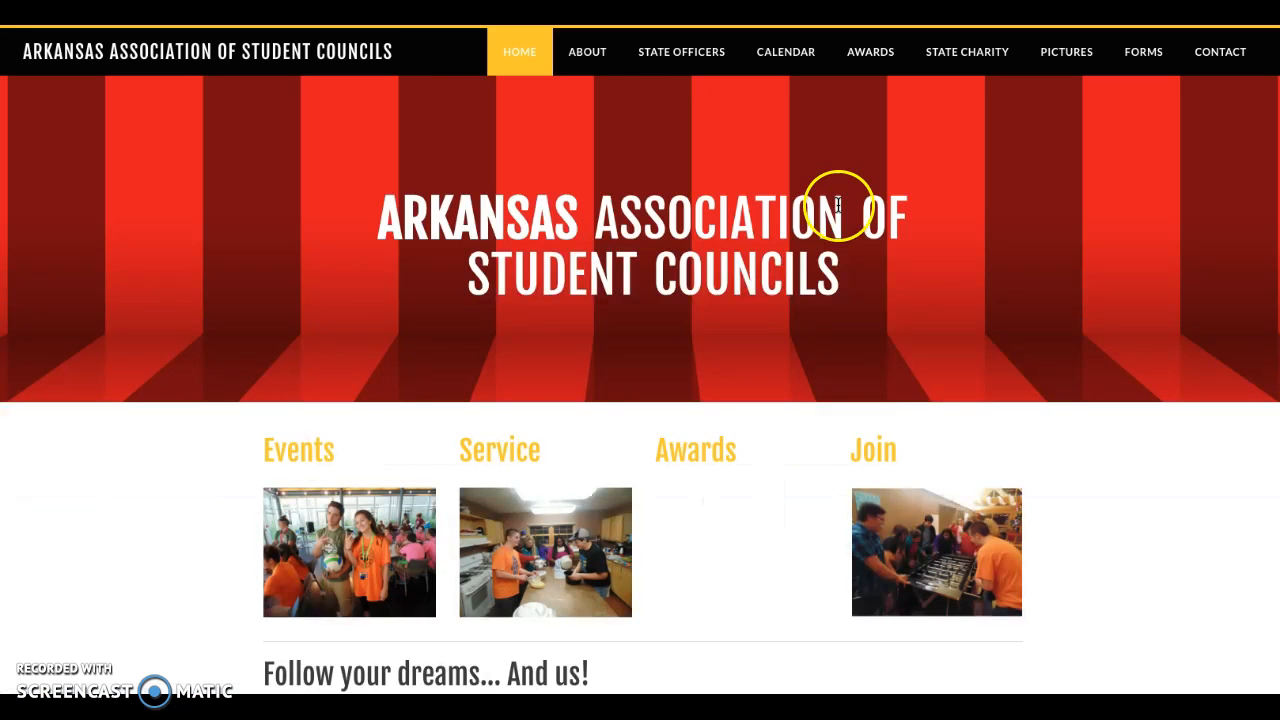
# Open the AASC Forms page and browse documents like state_conference_registration_forms.docx
pyautogui.click(1146, 67)
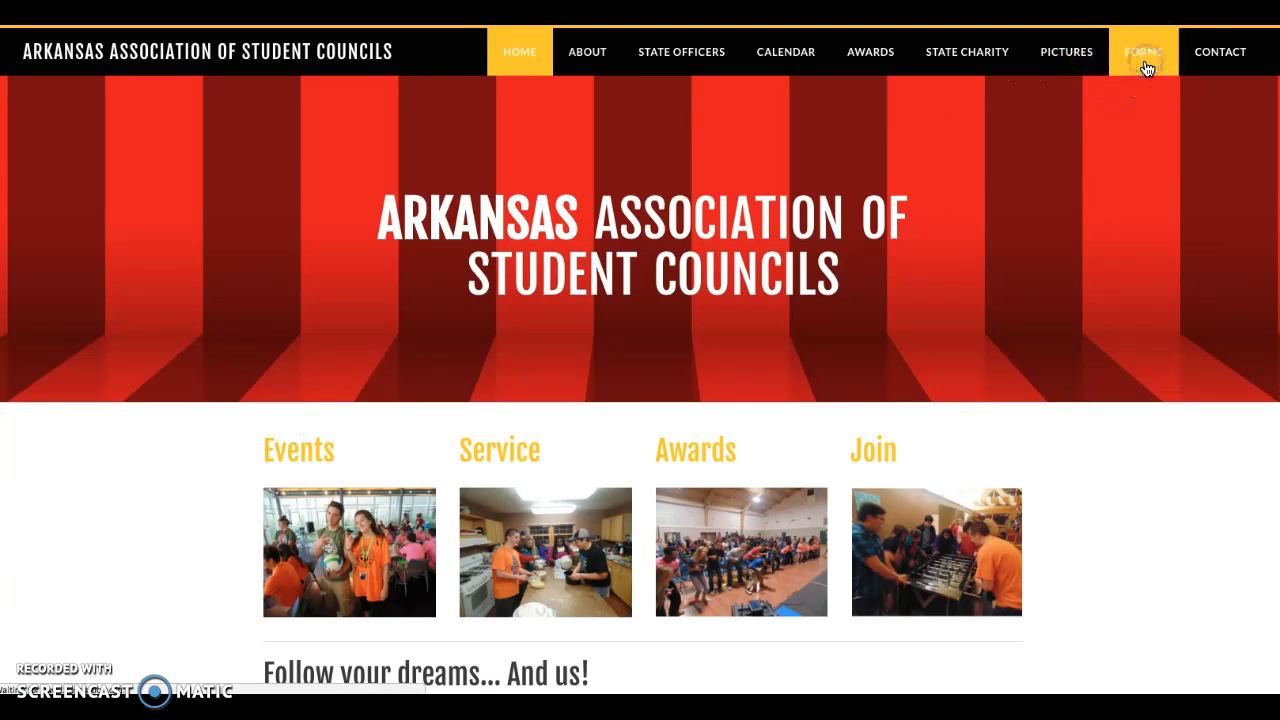
pyautogui.scroll(-10, 789, 407)
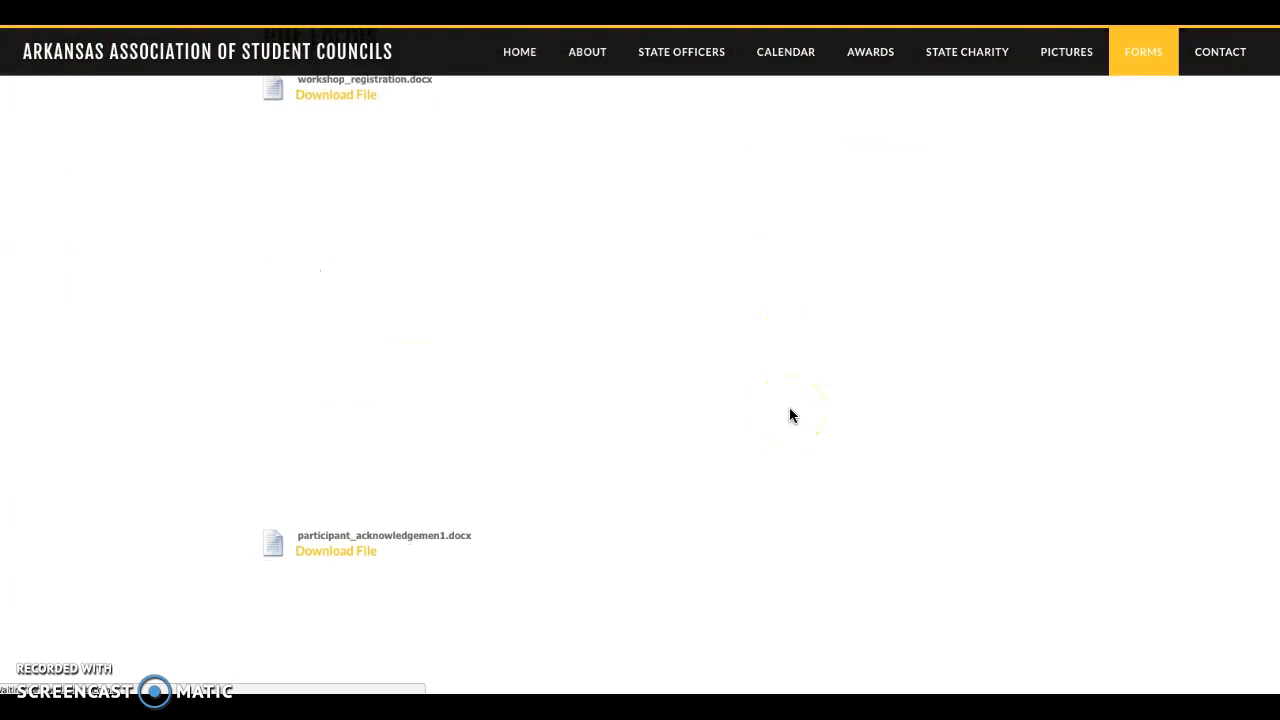
pyautogui.scroll(-5, 790, 415)
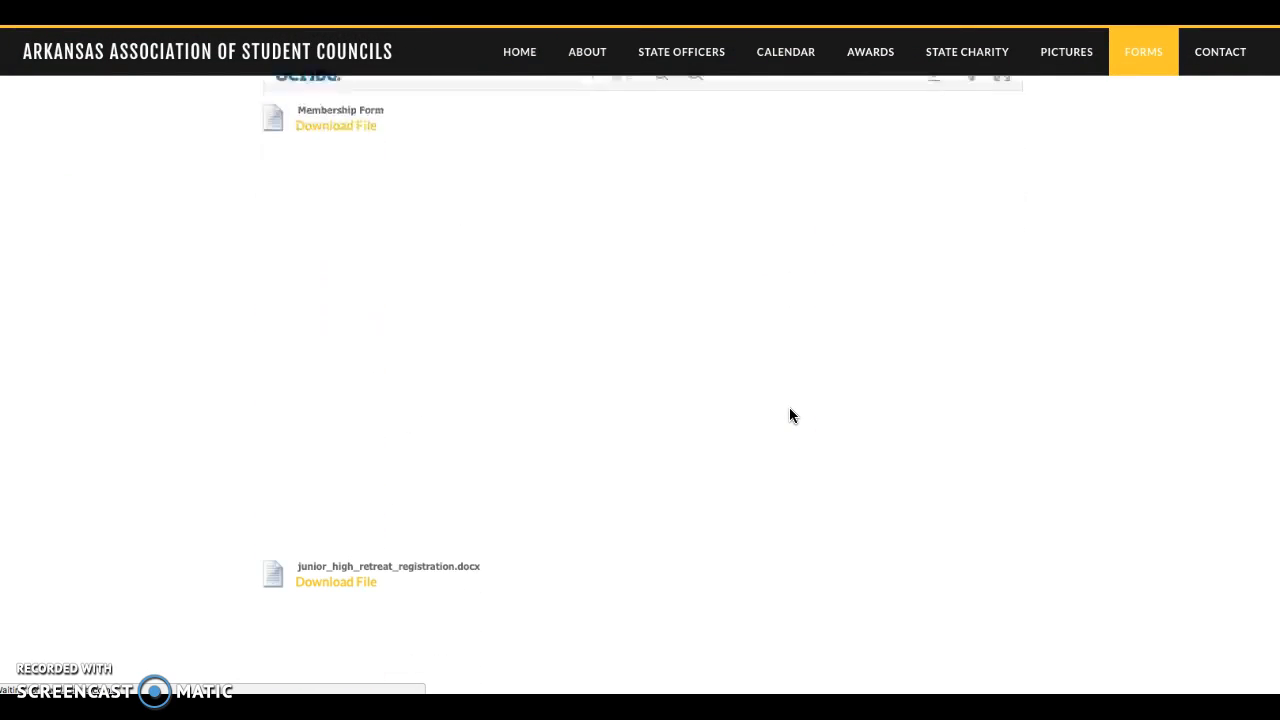
pyautogui.scroll(-5, 790, 415)
pyautogui.scroll(-4, 790, 415)
pyautogui.click(1097, 505)
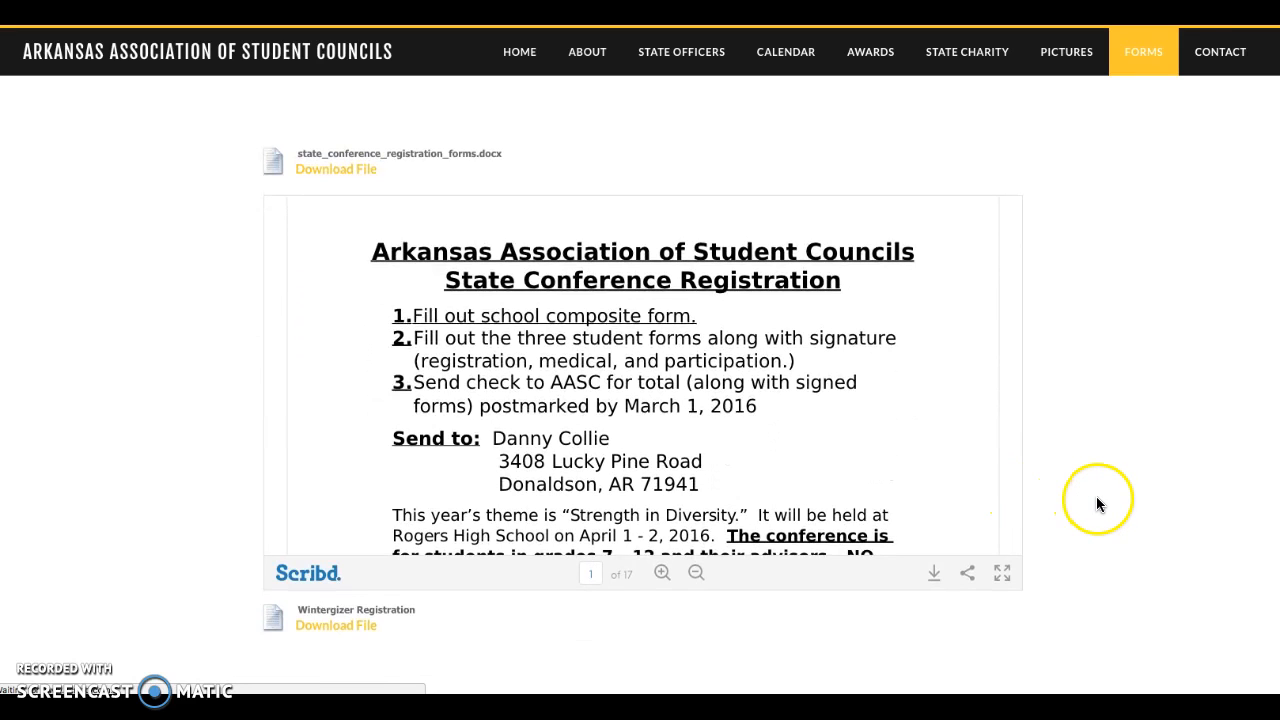
pyautogui.scroll(3, 947, 464)
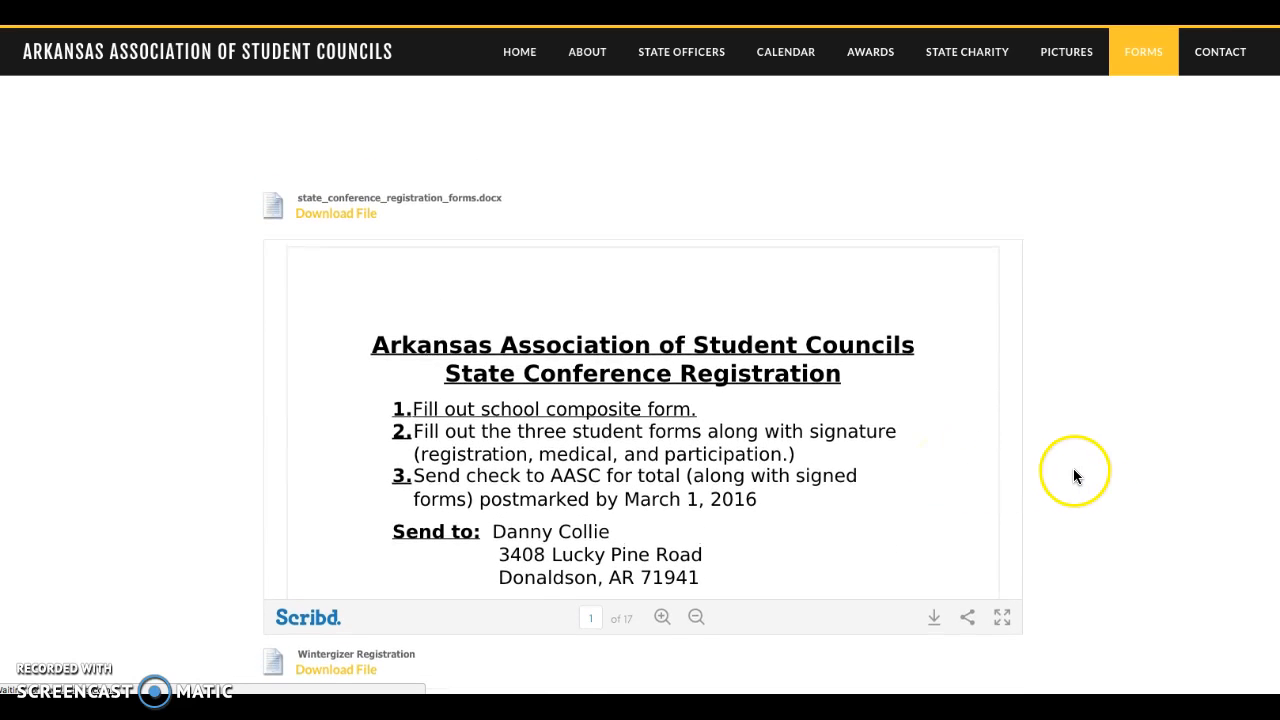
pyautogui.scroll(3, 1076, 465)
pyautogui.scroll(-15, 1076, 465)
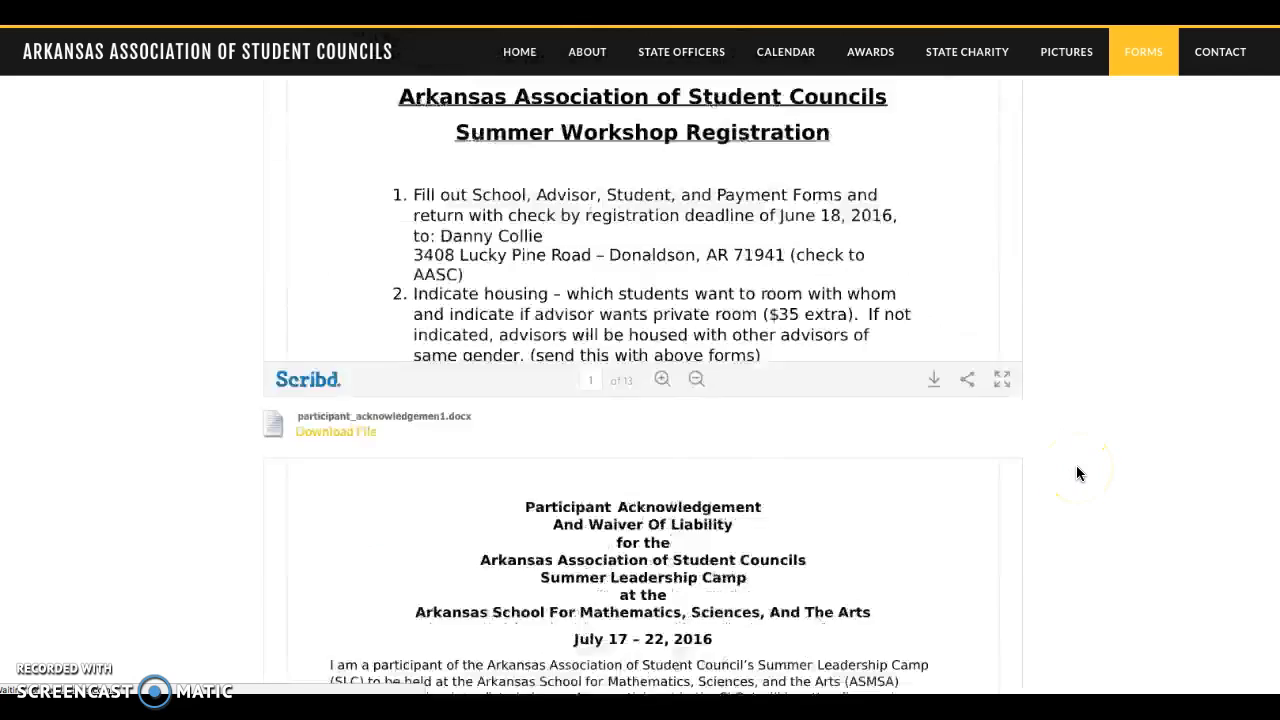
pyautogui.scroll(6, 1076, 473)
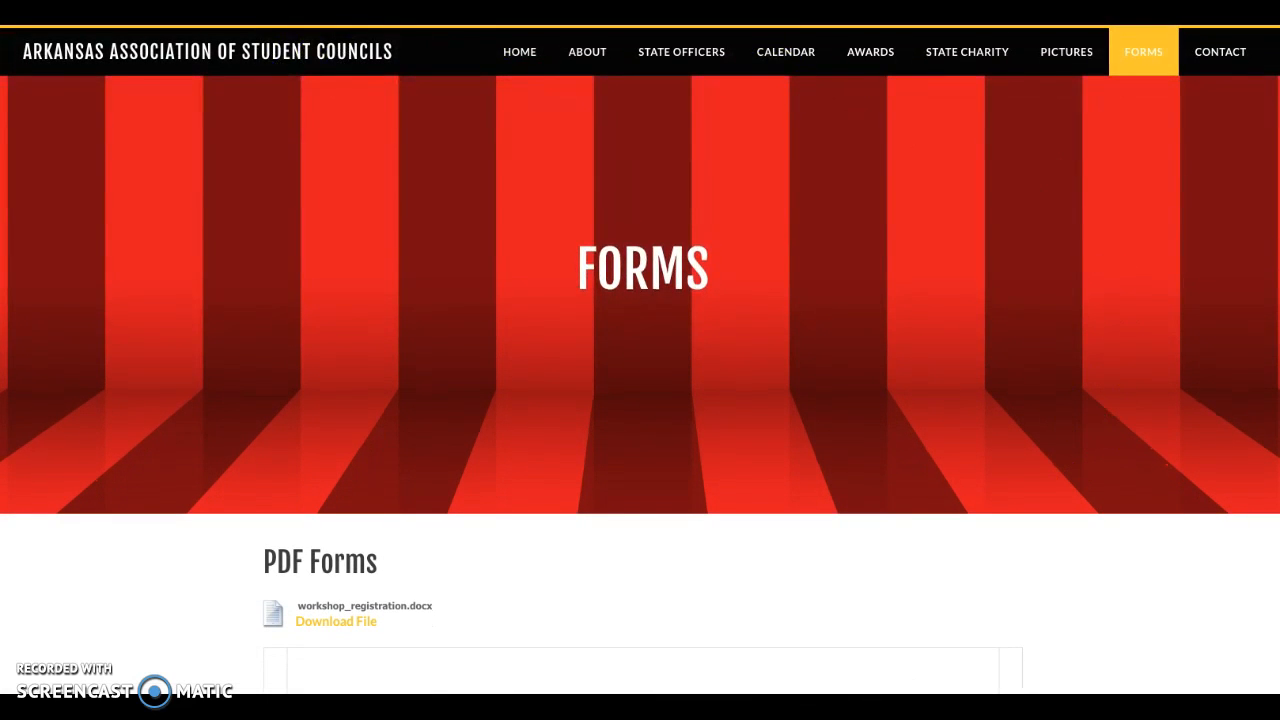